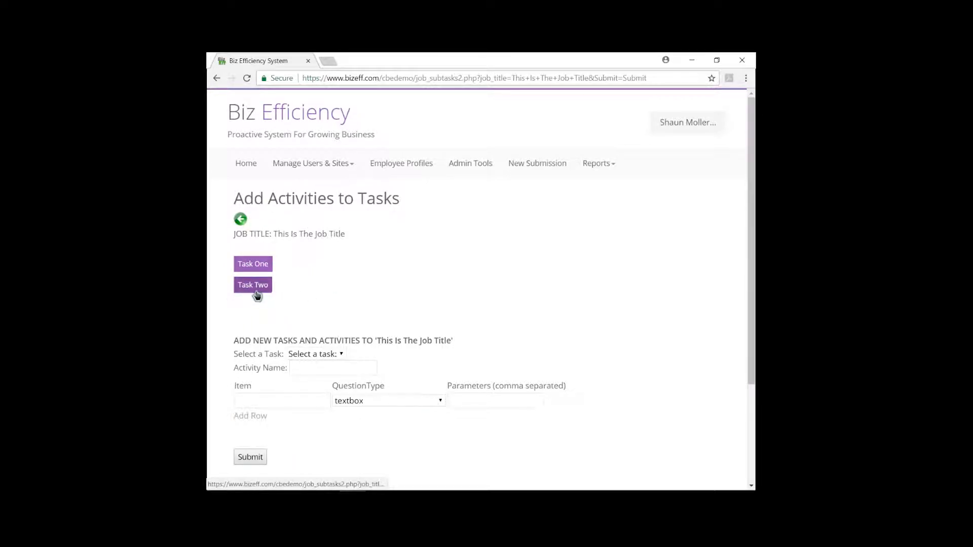
# Expand Task One and examine its activity questions, including their types, parameters and order numbers.
pyautogui.click(253, 264)
pyautogui.scroll(-1, 580, 271)
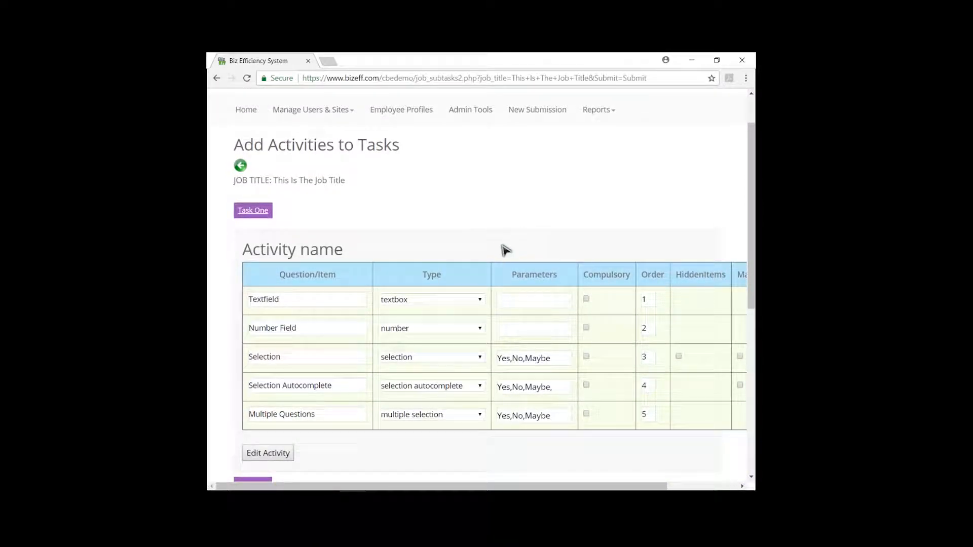
pyautogui.scroll(-1, 405, 215)
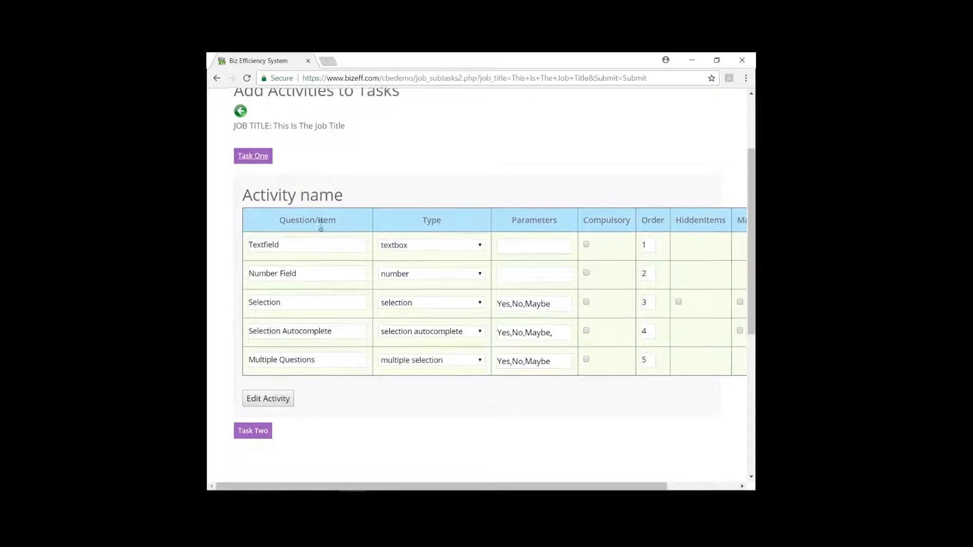
pyautogui.scroll(-1, 355, 243)
pyautogui.scroll(1, 476, 253)
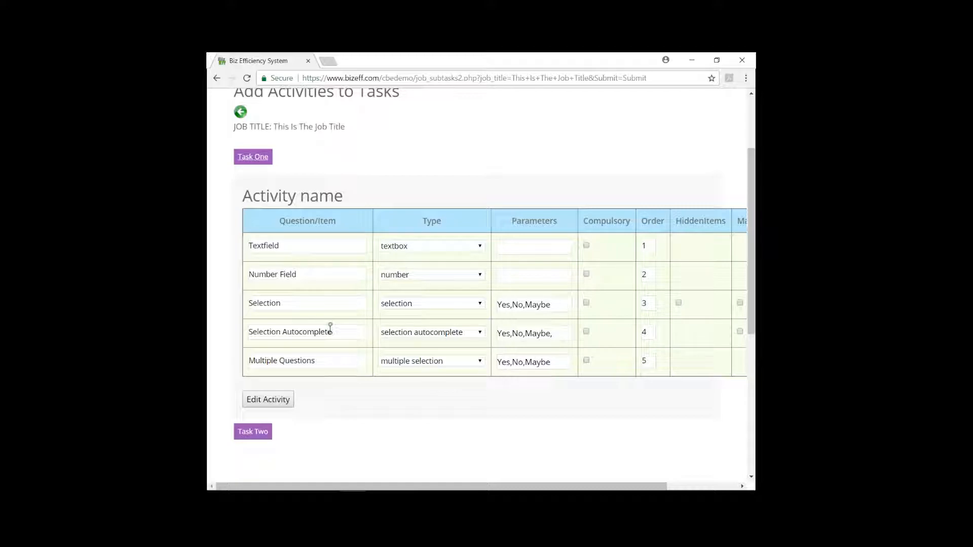
pyautogui.scroll(-1, 278, 330)
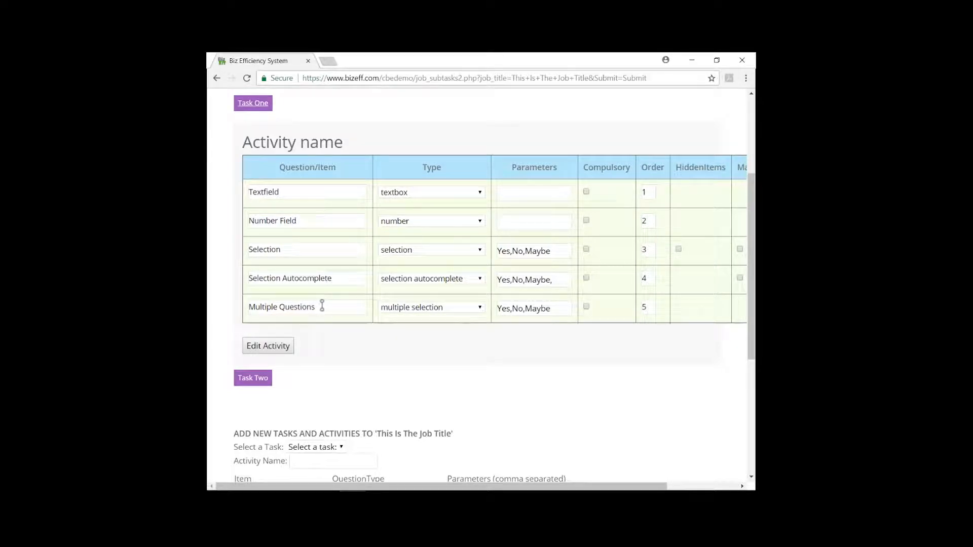
pyautogui.scroll(-1, 354, 300)
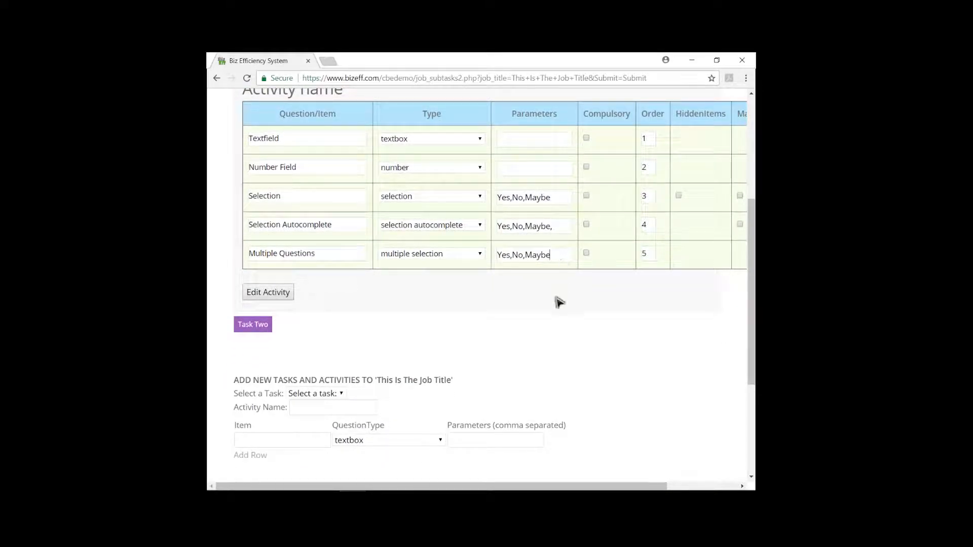
pyautogui.scroll(-1, 469, 317)
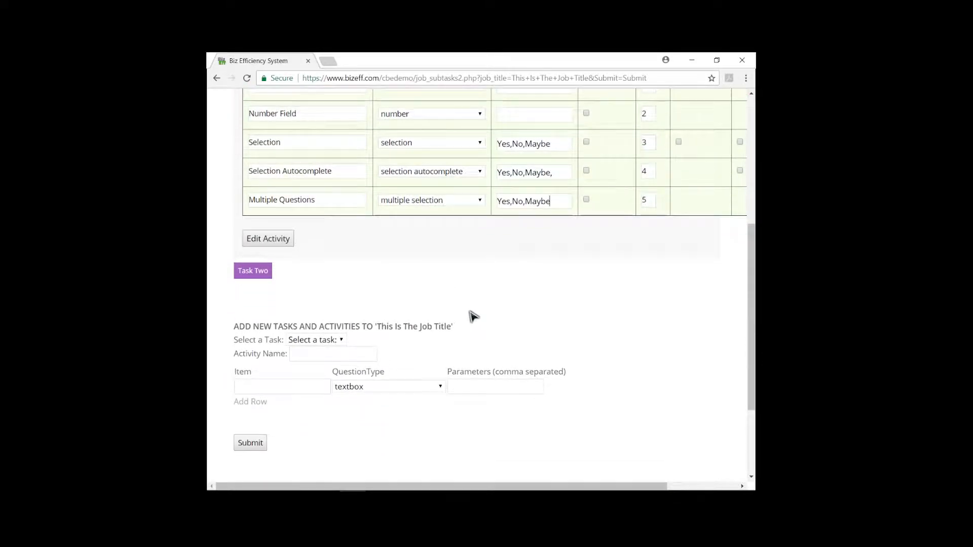
pyautogui.scroll(2, 627, 287)
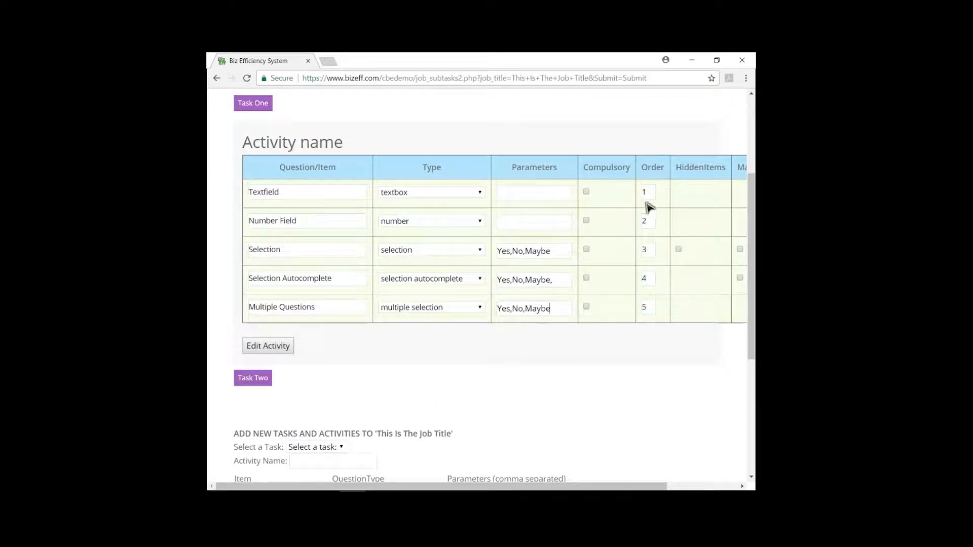
pyautogui.click(646, 279)
pyautogui.scroll(-2, 654, 342)
pyautogui.scroll(2, 562, 287)
pyautogui.scroll(-2, 324, 334)
pyautogui.scroll(3, 253, 167)
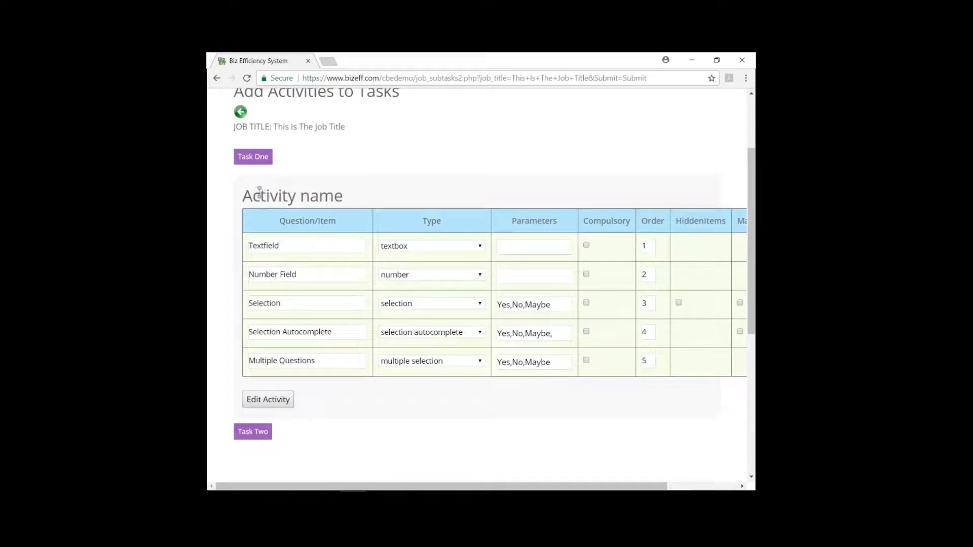
# Collapse Task One and expand Task Two to examine its questions, compulsory settings and order numbers.
pyautogui.click(255, 161)
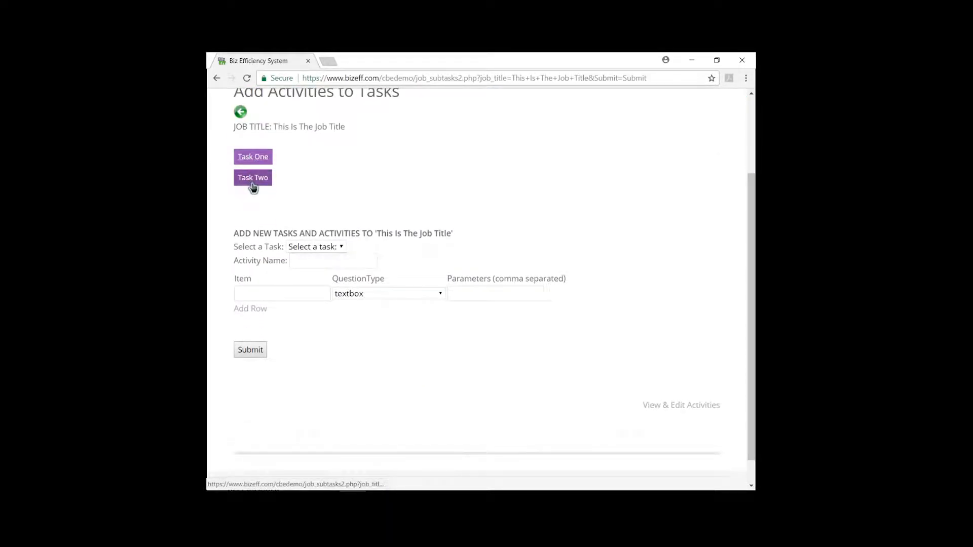
pyautogui.click(252, 186)
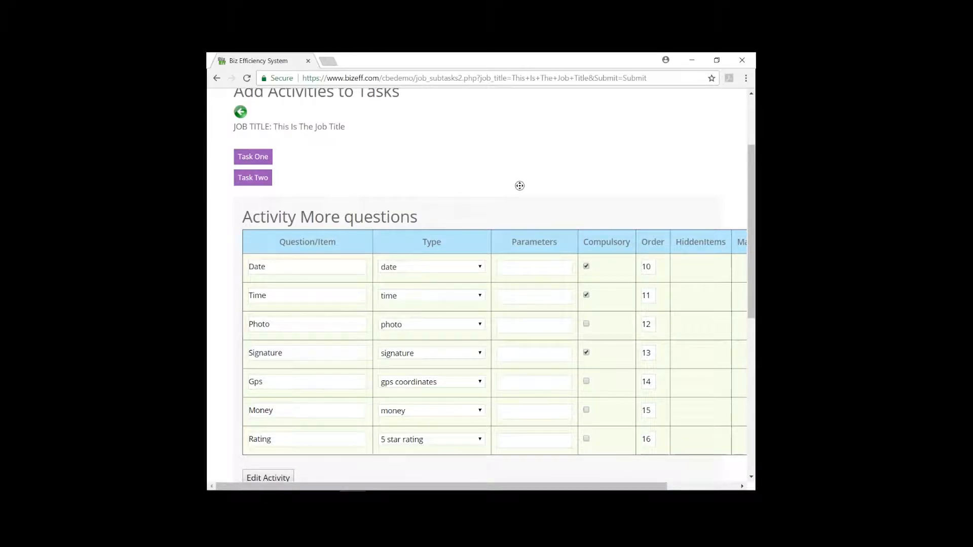
pyautogui.scroll(-3, 456, 203)
pyautogui.scroll(3, 445, 211)
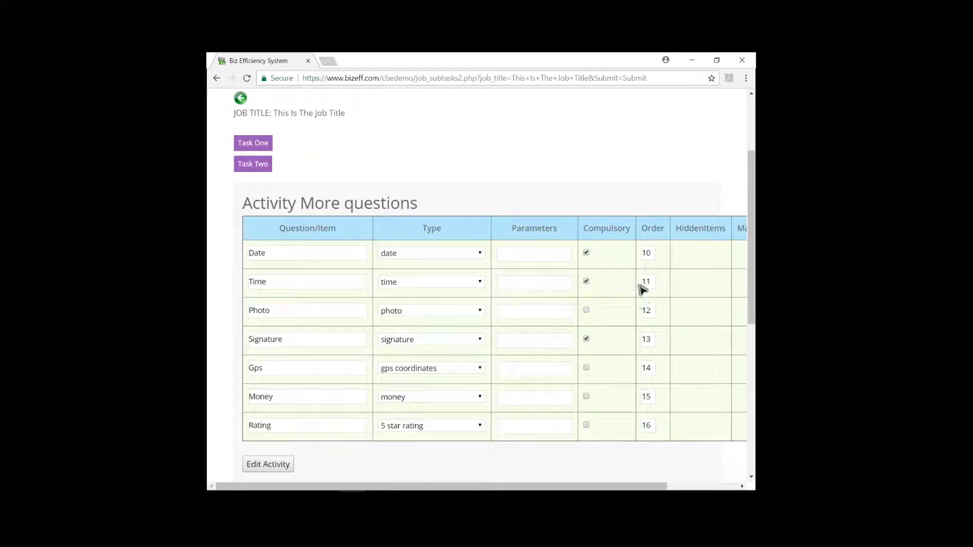
pyautogui.scroll(2, 659, 274)
# Reopen Task One to compare the order numbers across both tasks, and collapse it again.
pyautogui.click(253, 246)
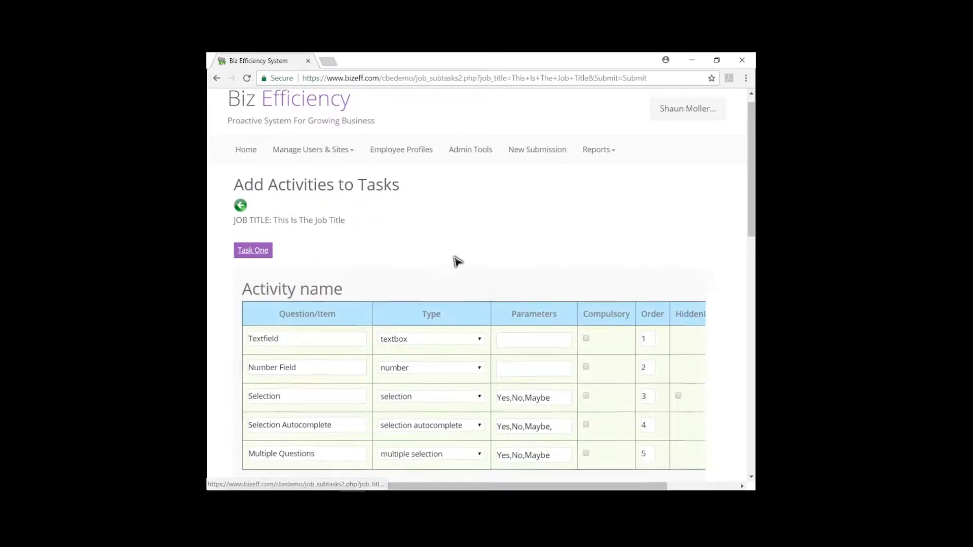
pyautogui.scroll(-2, 608, 324)
pyautogui.scroll(-1, 637, 276)
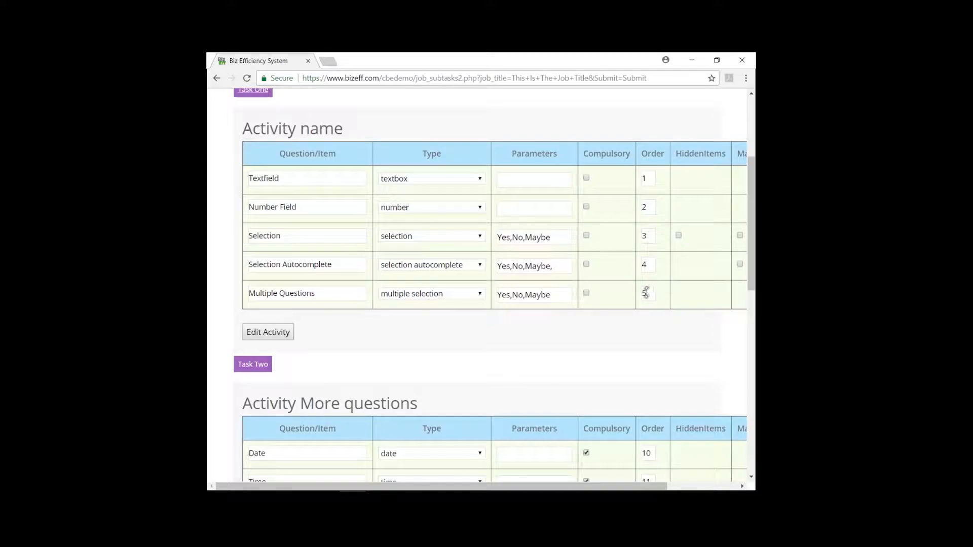
pyautogui.scroll(-2, 654, 304)
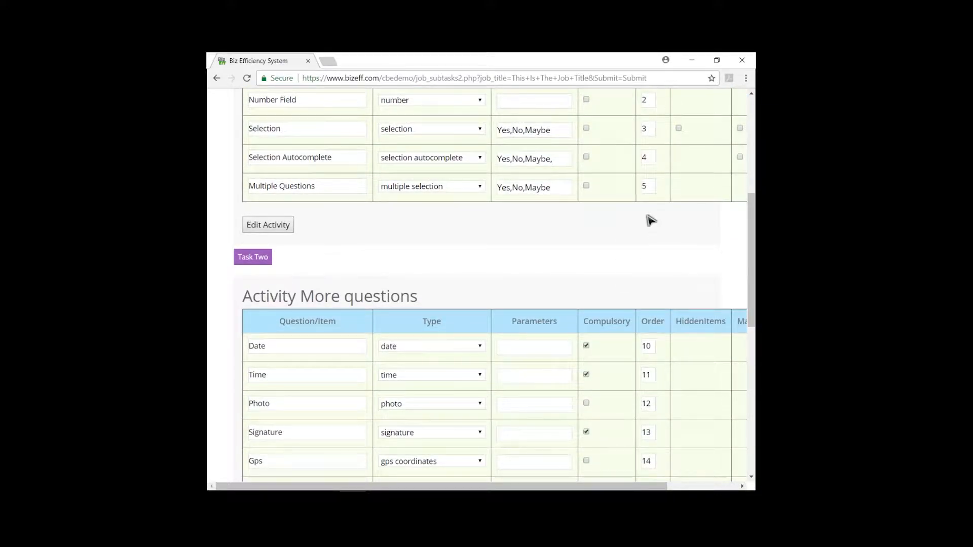
pyautogui.scroll(2, 359, 231)
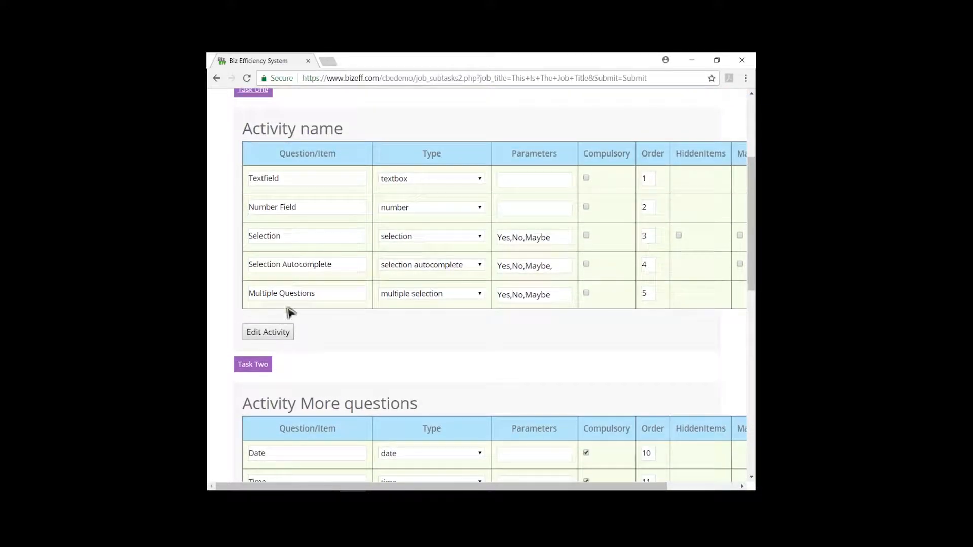
pyautogui.scroll(3, 324, 294)
pyautogui.click(255, 198)
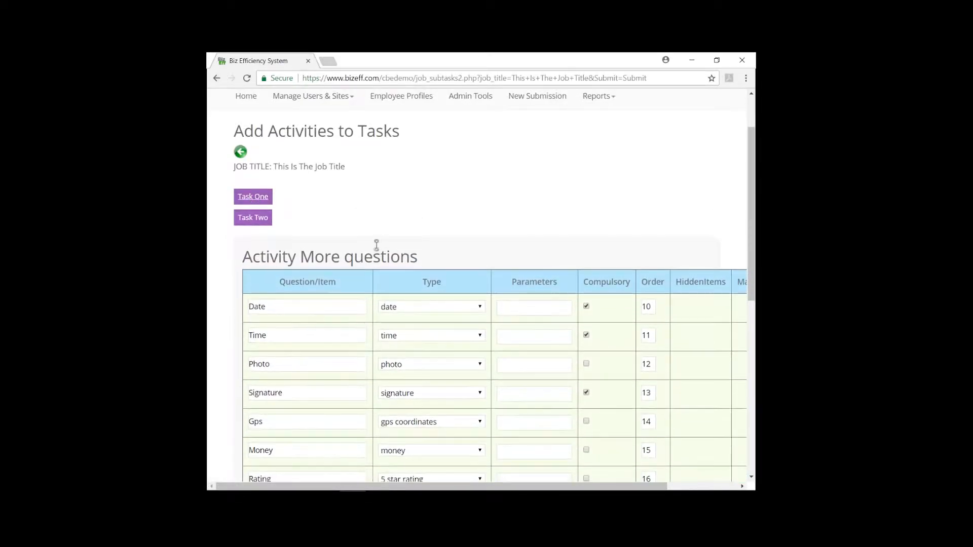
# Copy the heading "Activity More questions" into the new activity's name and select Task Two as its task.
pyautogui.scroll(-3, 278, 224)
pyautogui.scroll(3, 284, 288)
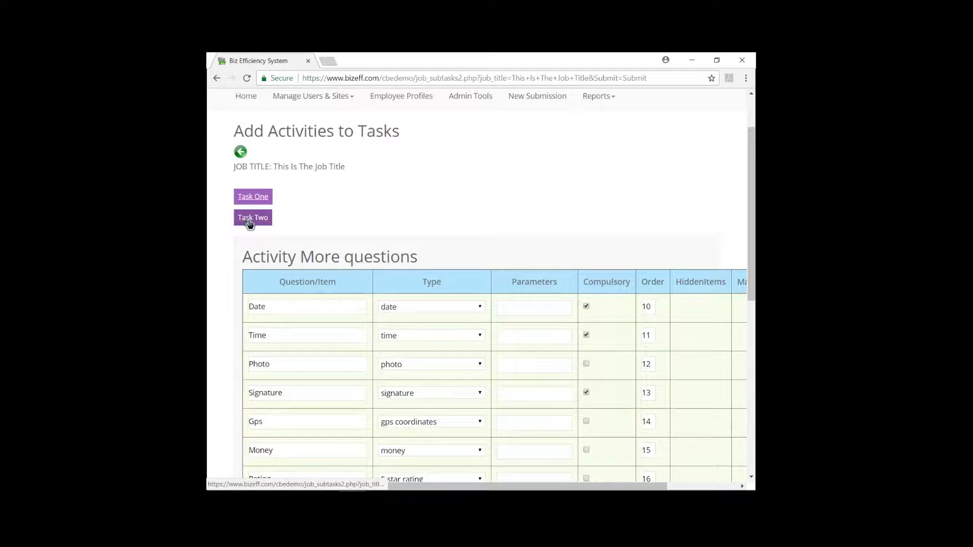
pyautogui.click(244, 258)
pyautogui.moveTo(244, 257); pyautogui.dragTo(418, 259)
pyautogui.hotkey('ctrl', 'c')
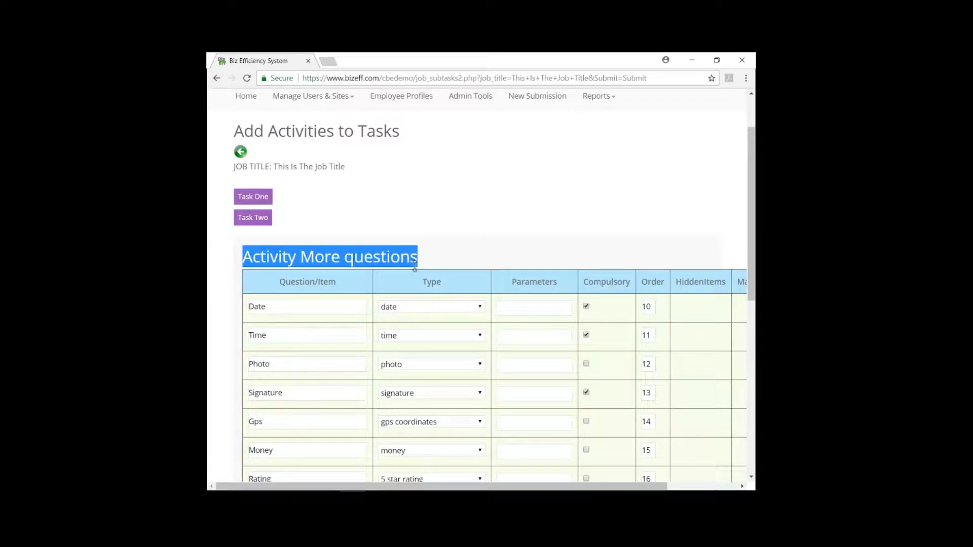
pyautogui.scroll(-5, 414, 267)
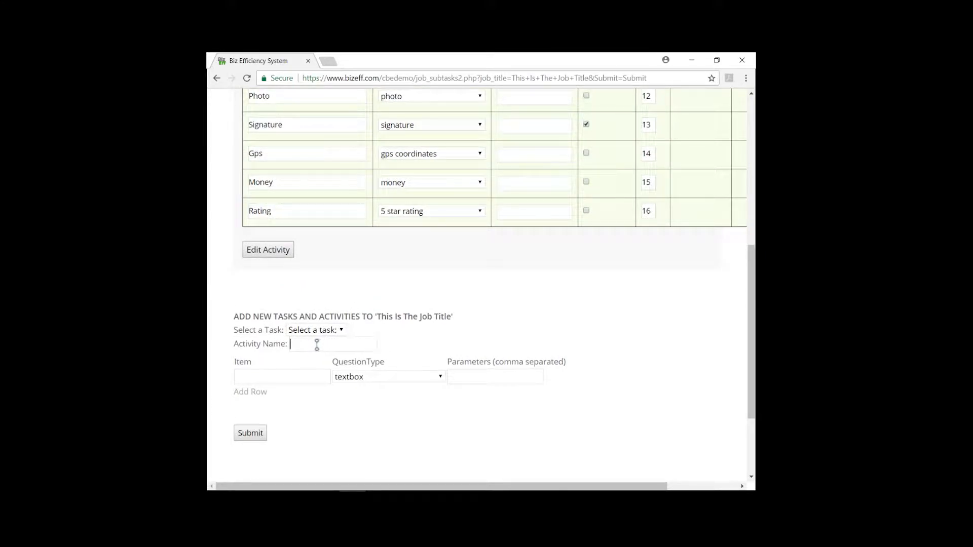
pyautogui.click(317, 344)
pyautogui.hotkey('ctrl', 'v')
pyautogui.click(328, 329)
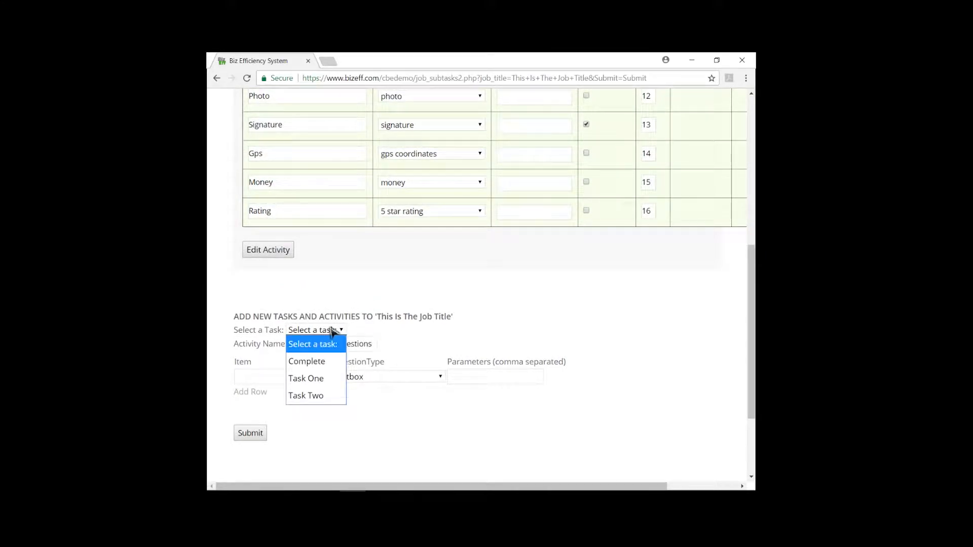
pyautogui.click(313, 396)
# Add three more question rows to the form for new tasks and activities.
pyautogui.scroll(4, 337, 386)
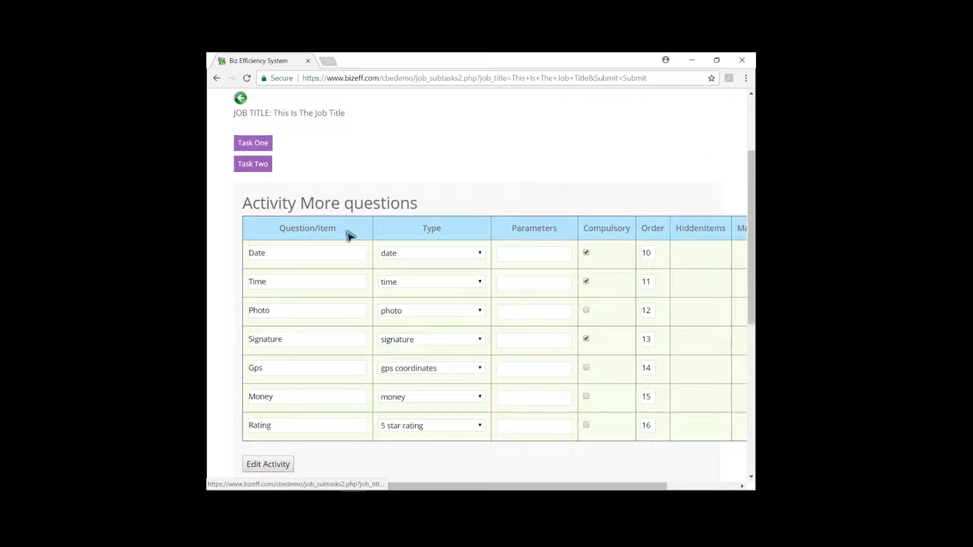
pyautogui.scroll(-2, 354, 251)
pyautogui.scroll(-4, 354, 250)
pyautogui.scroll(3, 309, 324)
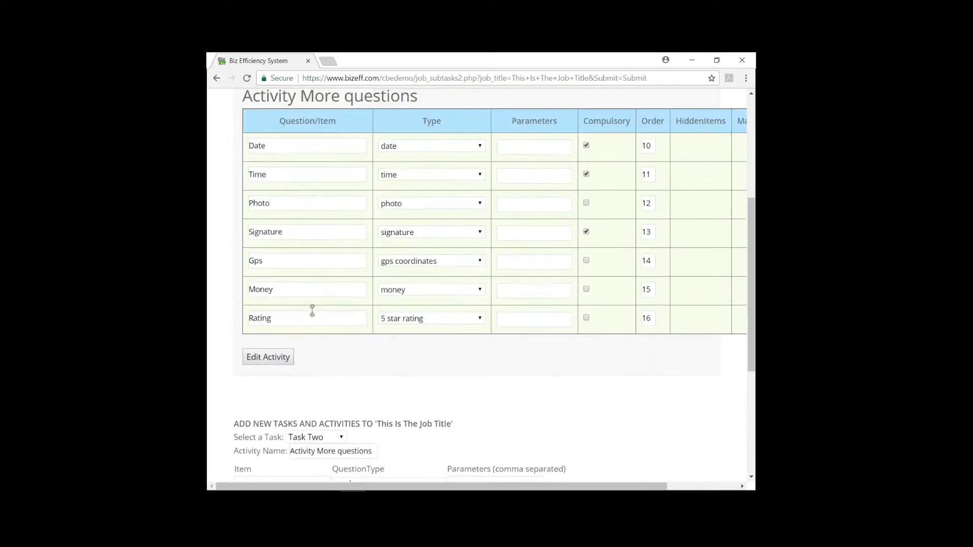
pyautogui.scroll(1, 451, 262)
pyautogui.scroll(-4, 454, 282)
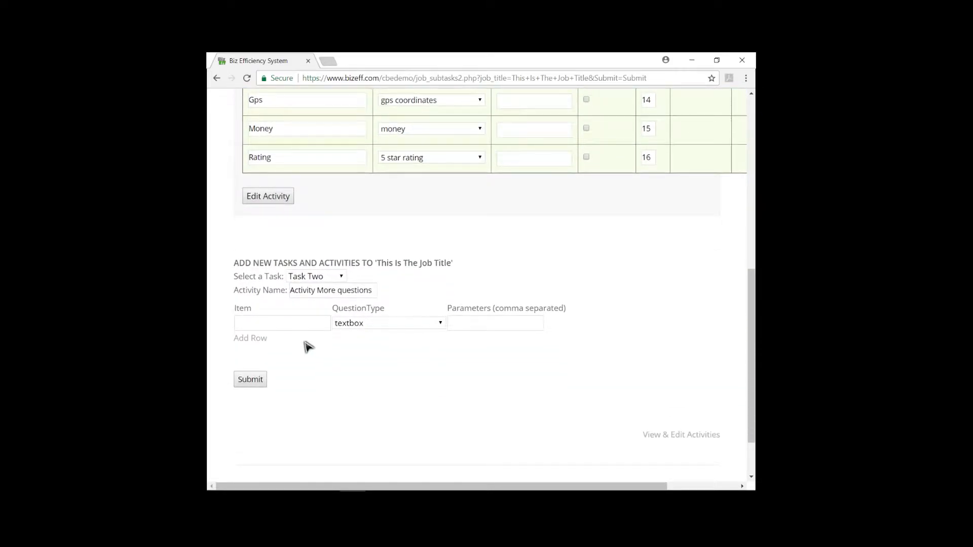
pyautogui.click(256, 339)
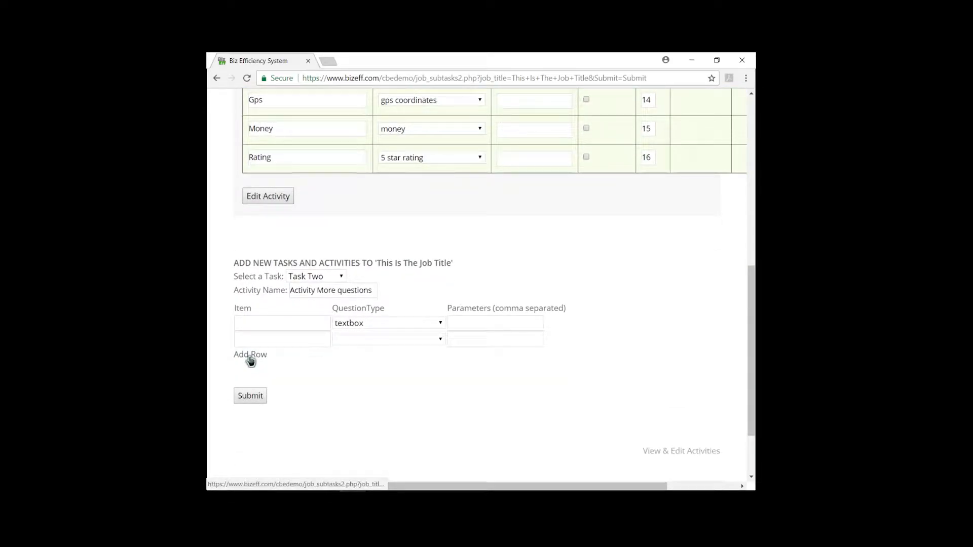
pyautogui.click(253, 355)
pyautogui.click(255, 371)
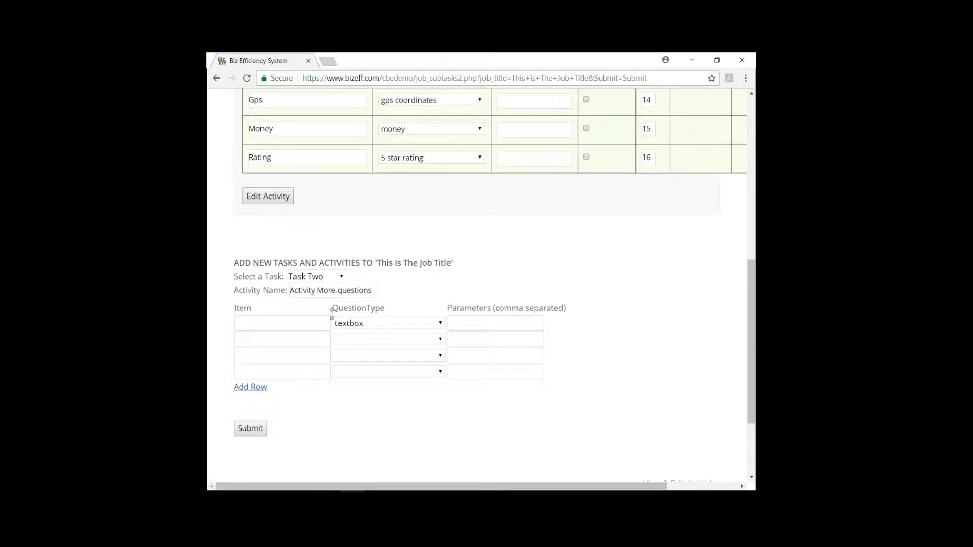
# Fill the first question row with the item "Comments" and question type comments, and submit the form.
pyautogui.scroll(2, 442, 355)
pyautogui.scroll(1, 360, 304)
pyautogui.scroll(-3, 374, 309)
pyautogui.click(357, 325)
pyautogui.scroll(-1, 390, 289)
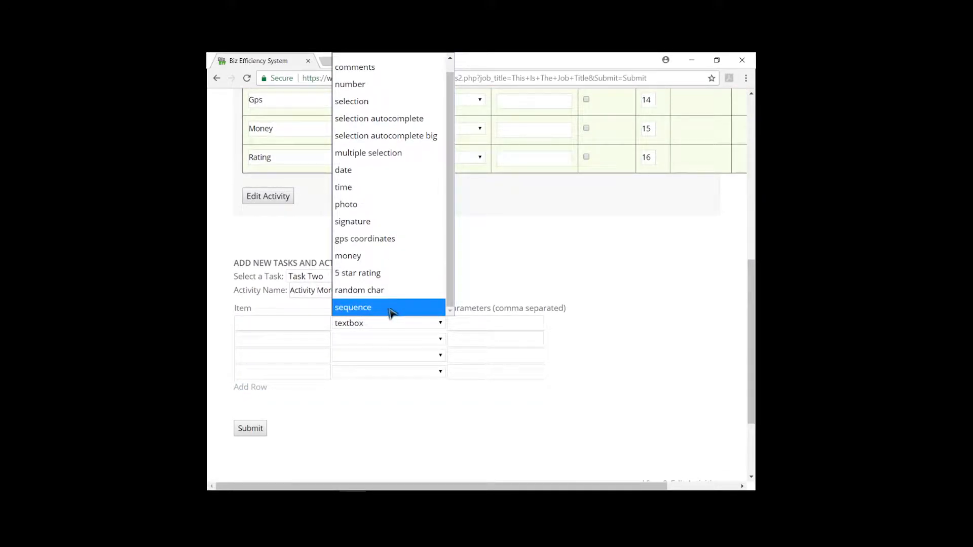
pyautogui.scroll(1, 400, 279)
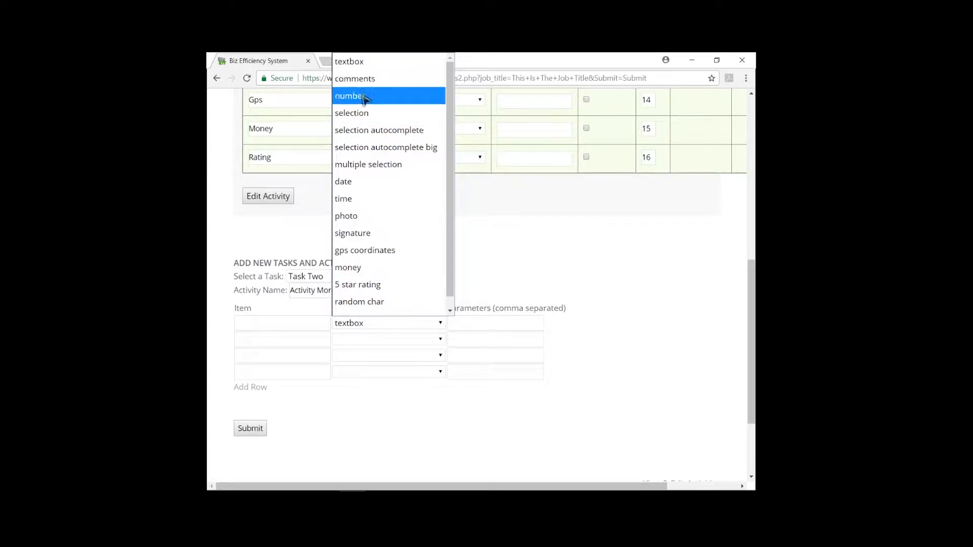
pyautogui.click(366, 79)
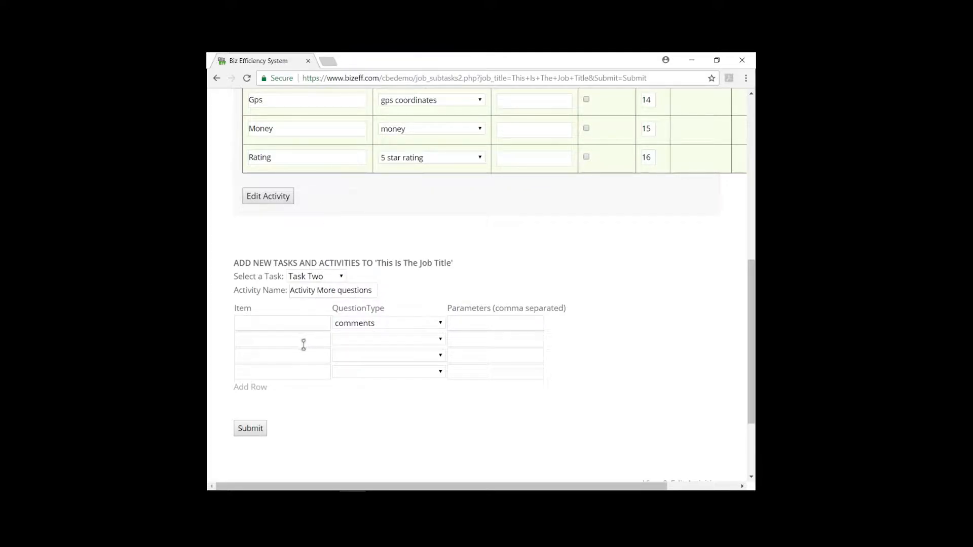
pyautogui.click(279, 328)
pyautogui.write('Comments')
pyautogui.click(246, 432)
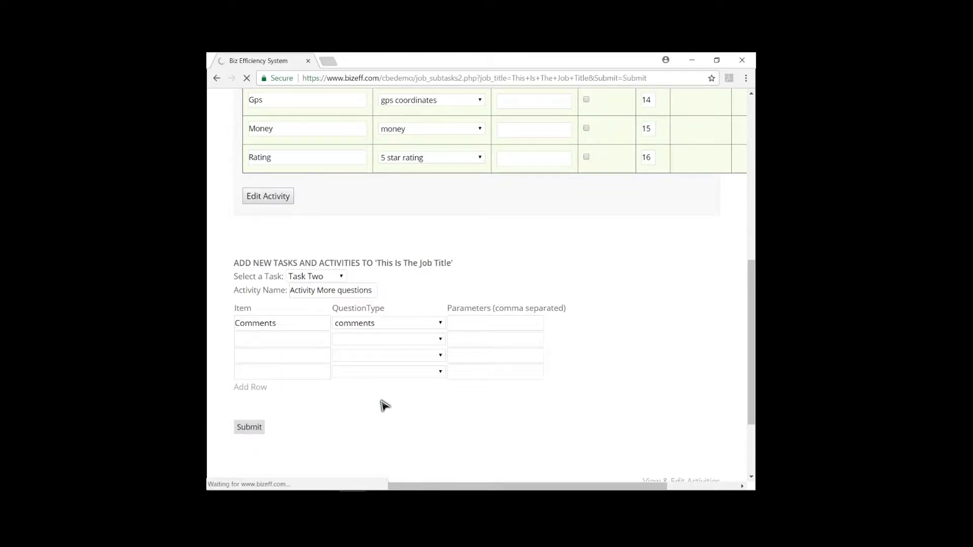
# In Task Two, set the order of the Comments question to 17 and save the activity.
pyautogui.click(253, 287)
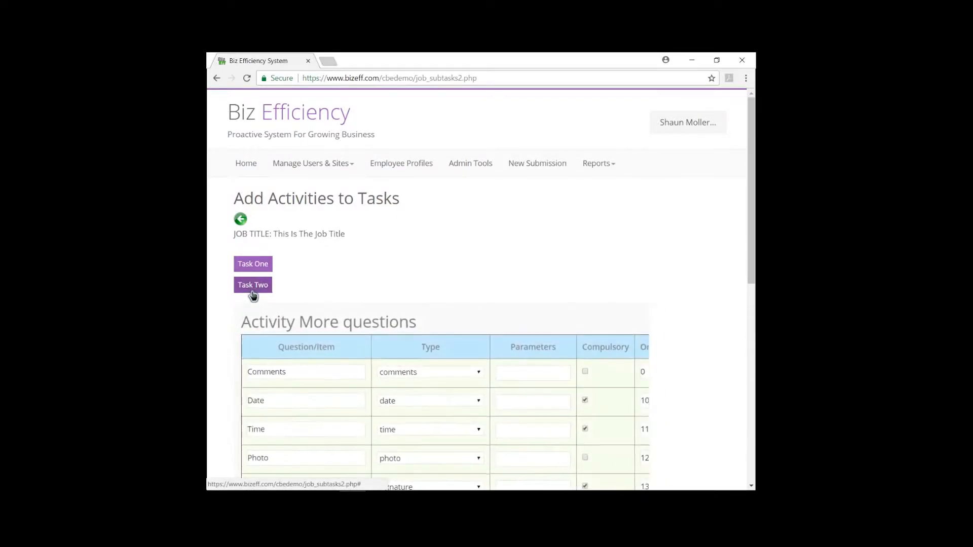
pyautogui.scroll(-2, 338, 293)
pyautogui.scroll(-2, 334, 304)
pyautogui.scroll(1, 315, 232)
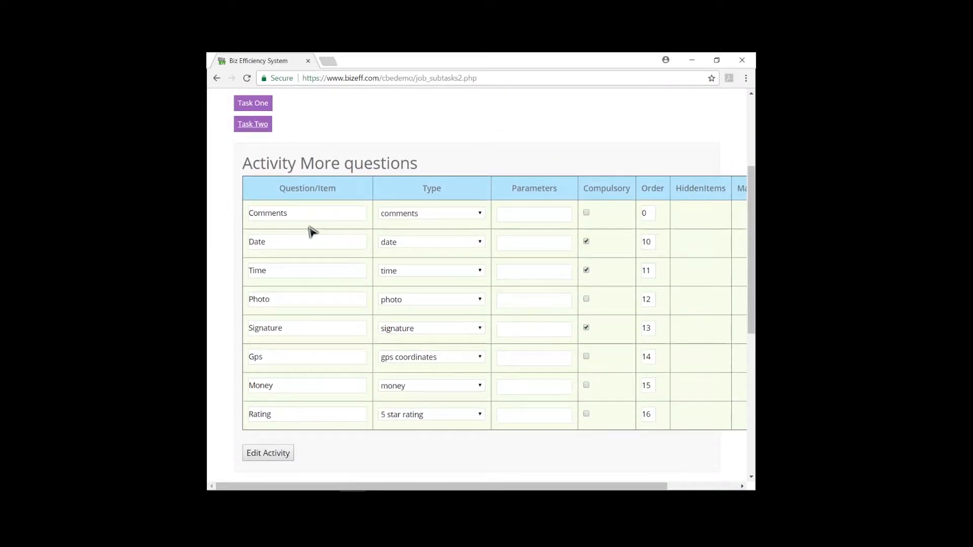
pyautogui.moveTo(653, 214); pyautogui.dragTo(633, 219)
pyautogui.scroll(-2, 315, 335)
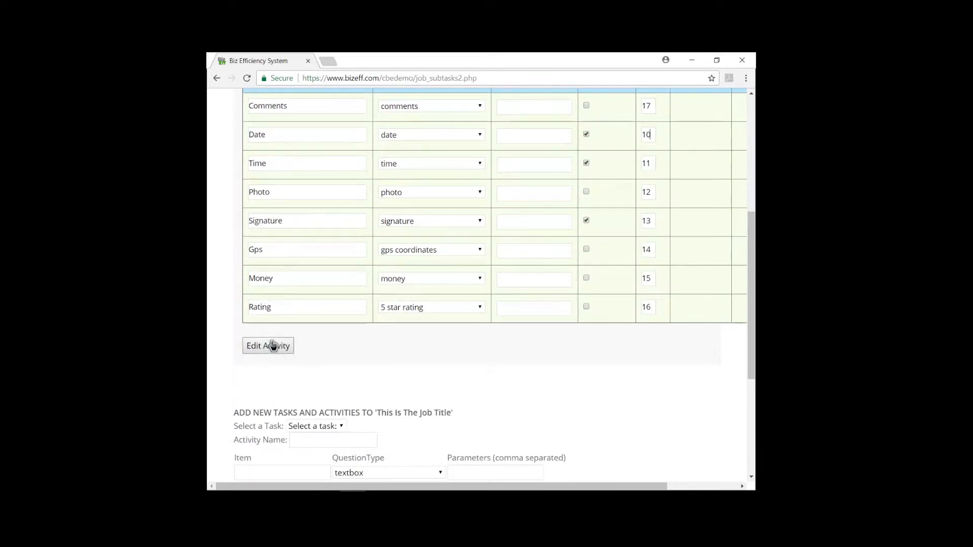
pyautogui.click(266, 346)
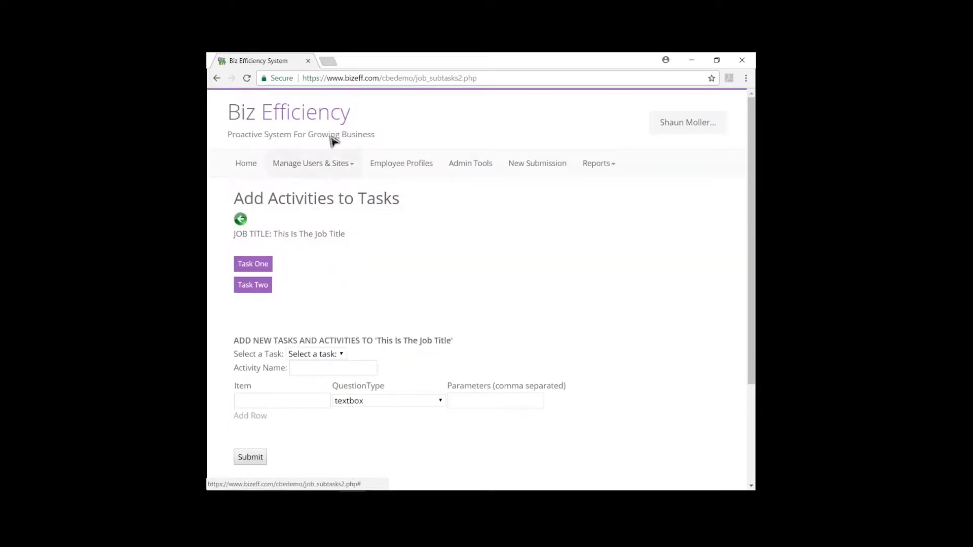
# Reopen Task Two and check where the Comments question appears in the activity.
pyautogui.click(261, 287)
pyautogui.scroll(-4, 380, 304)
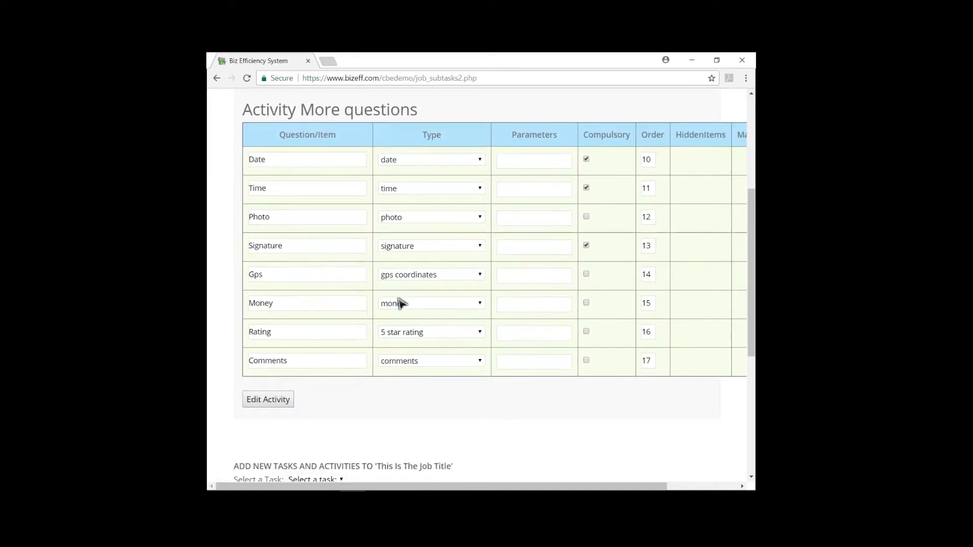
pyautogui.scroll(-3, 643, 362)
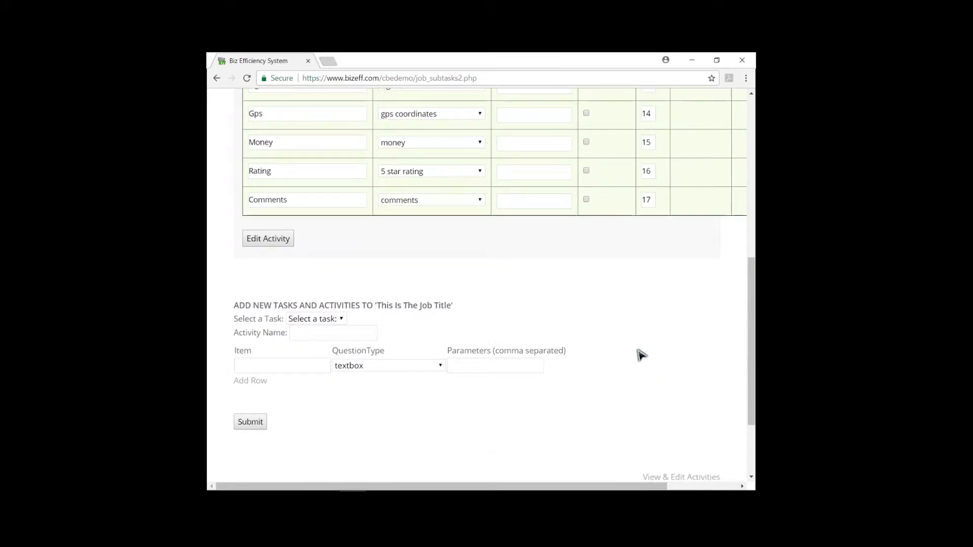
# In the form for new tasks and activities, select the task Complete and name the activity "Complete".
pyautogui.click(327, 319)
pyautogui.scroll(-2, 363, 290)
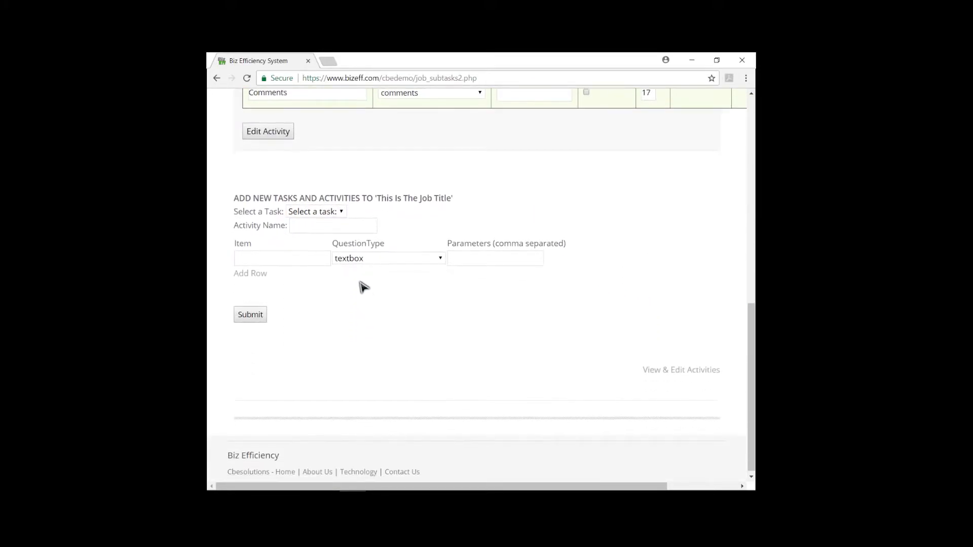
pyautogui.click(315, 212)
pyautogui.click(316, 243)
pyautogui.write('Complete')
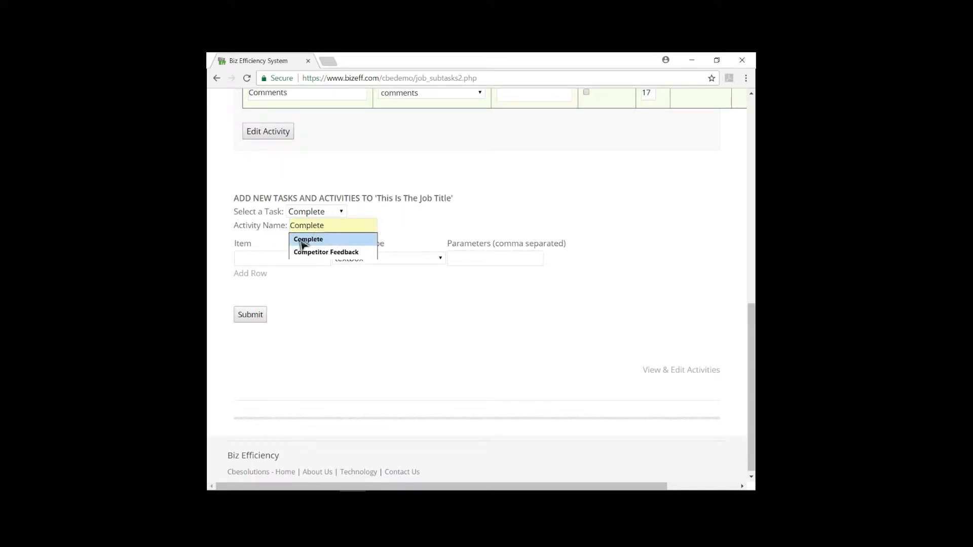
pyautogui.click(305, 239)
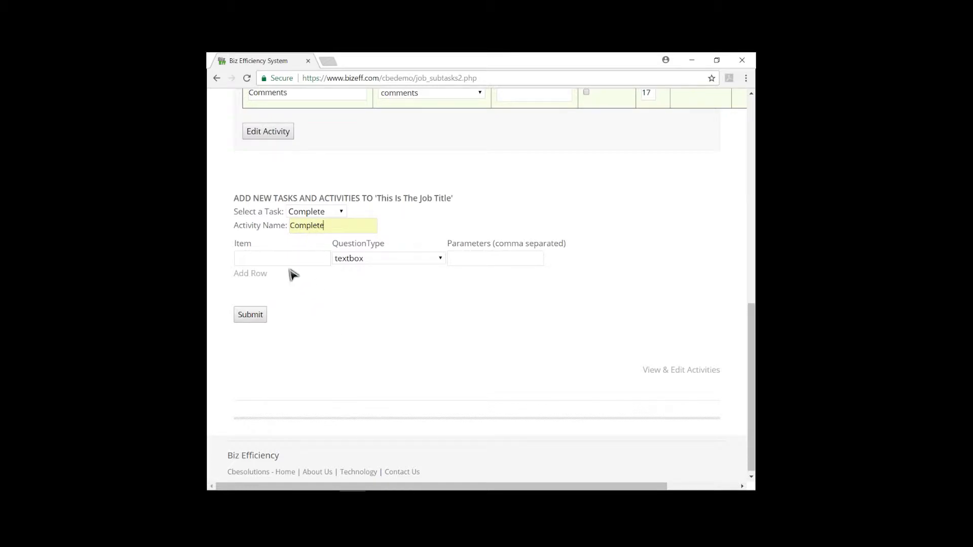
# Add three more question rows to the new Complete activity.
pyautogui.click(250, 275)
pyautogui.click(252, 292)
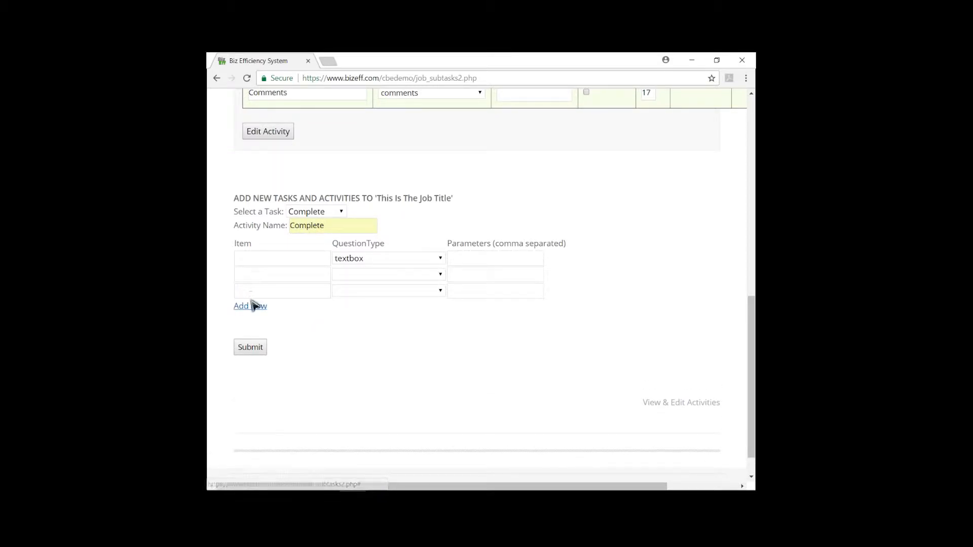
pyautogui.click(253, 305)
# Fill the first question row with question type selection and the item "Have you Completed The Submission?".
pyautogui.click(259, 258)
pyautogui.click(363, 259)
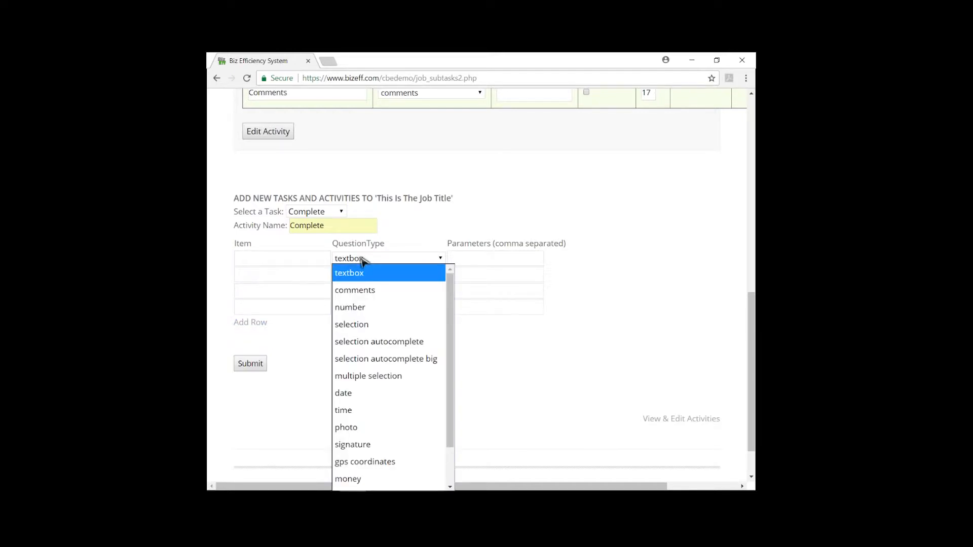
pyautogui.click(353, 323)
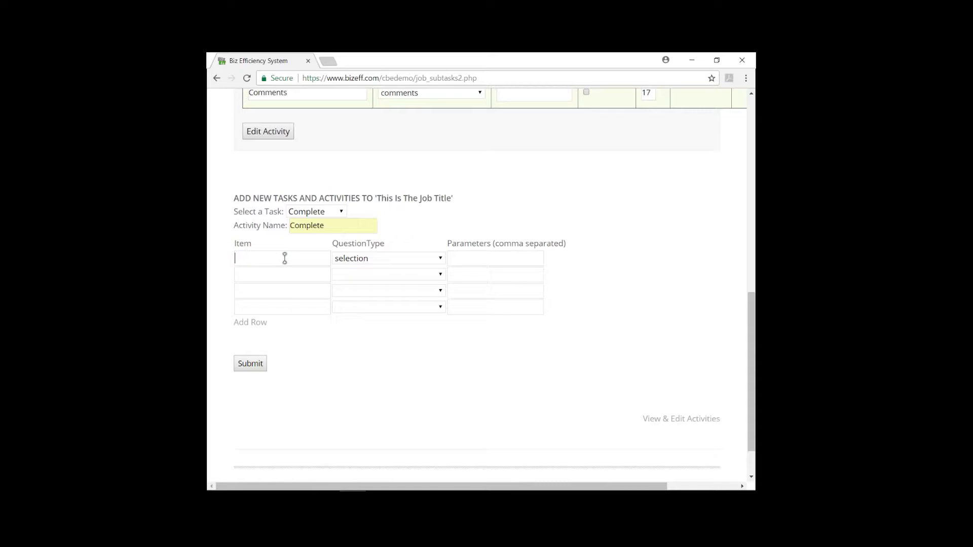
pyautogui.write('Have you Completed T...')
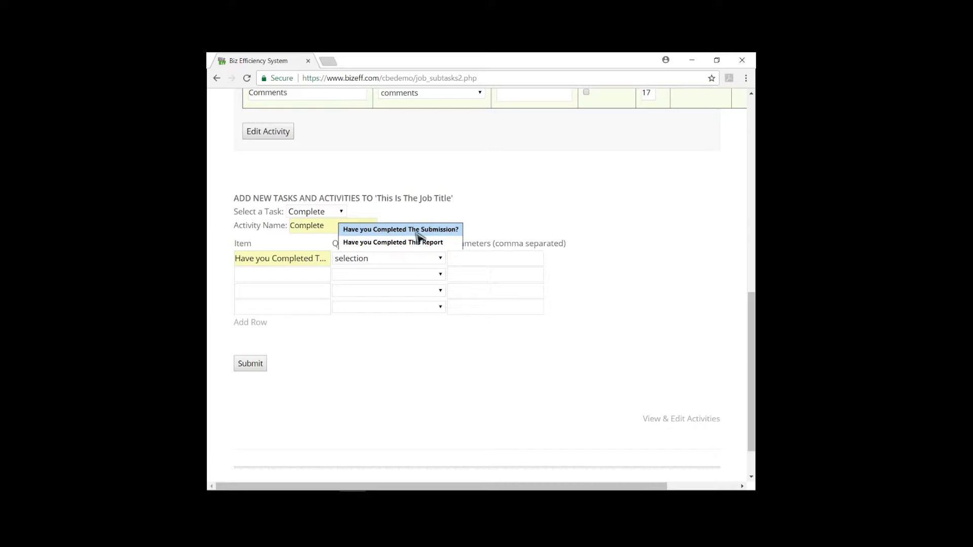
pyautogui.click(417, 231)
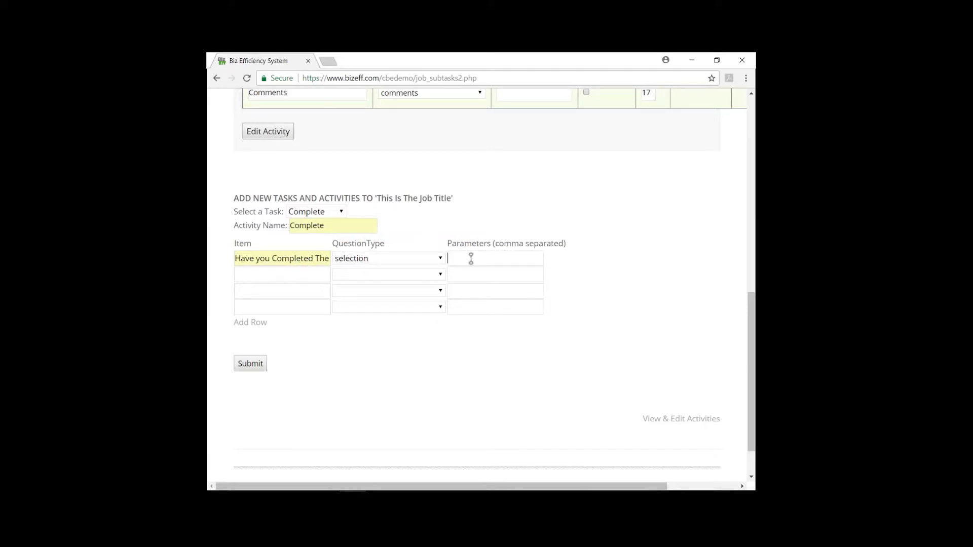
# Set the selection question's parameters to "Yes,No" and submit the new activity.
pyautogui.write('Yes')
pyautogui.click(462, 274)
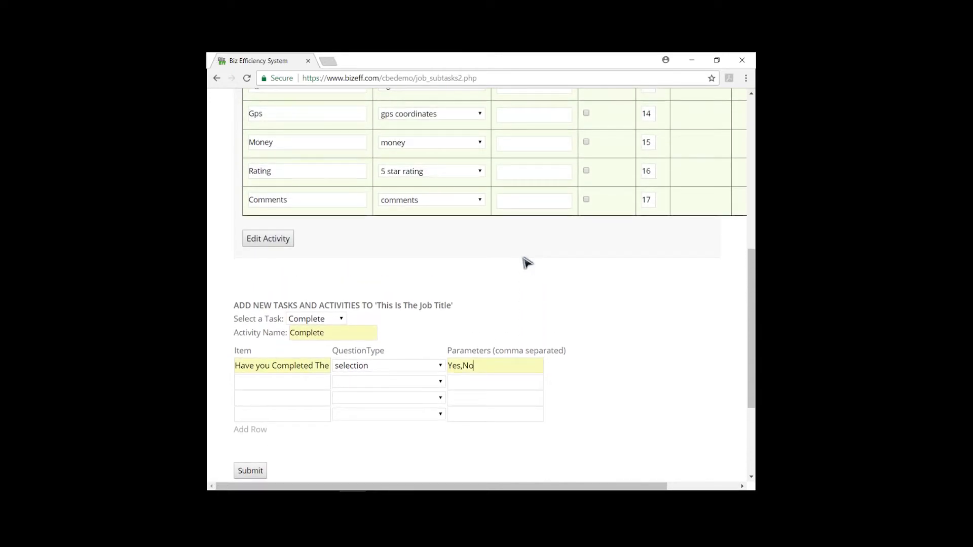
pyautogui.scroll(-2, 528, 262)
pyautogui.scroll(4, 480, 269)
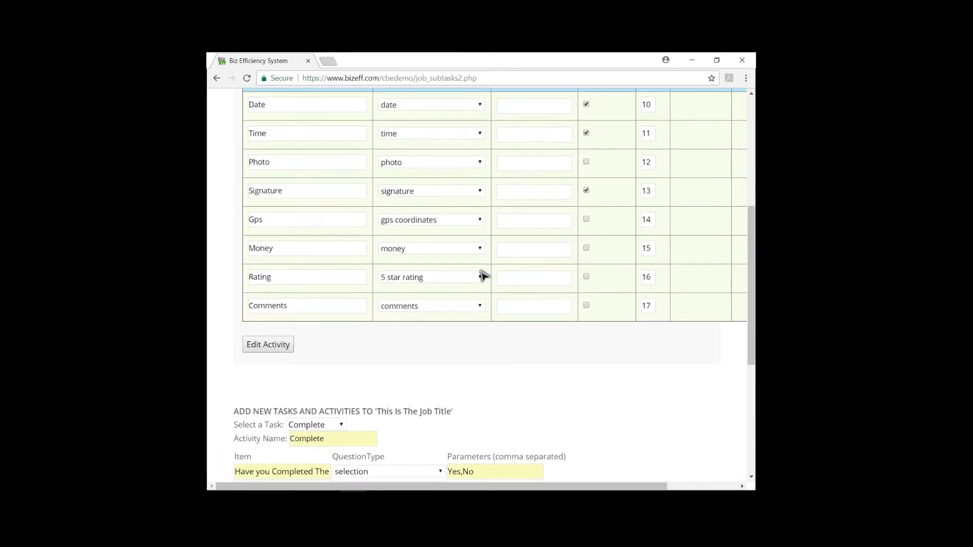
pyautogui.scroll(-2, 484, 275)
pyautogui.scroll(-2, 494, 299)
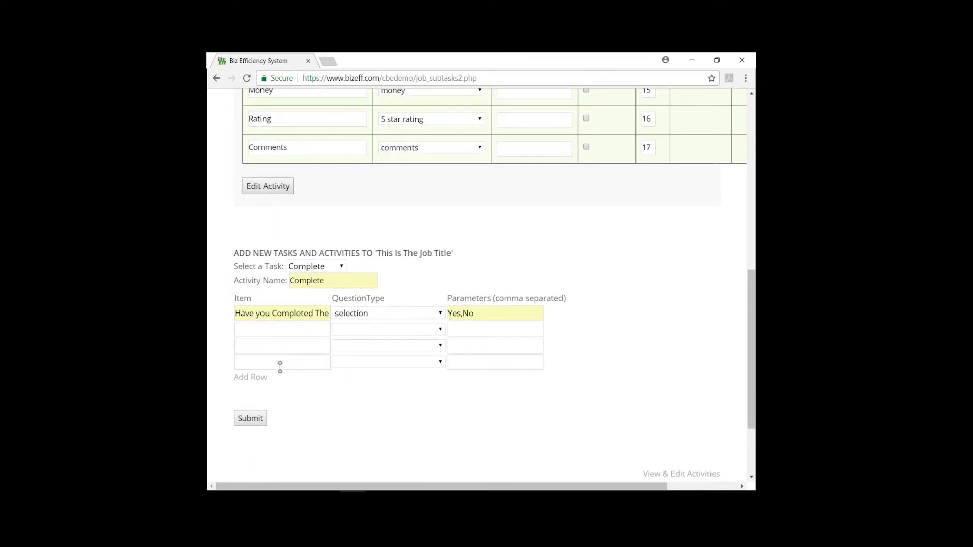
pyautogui.scroll(1, 393, 241)
pyautogui.scroll(2, 396, 245)
pyautogui.scroll(-4, 365, 311)
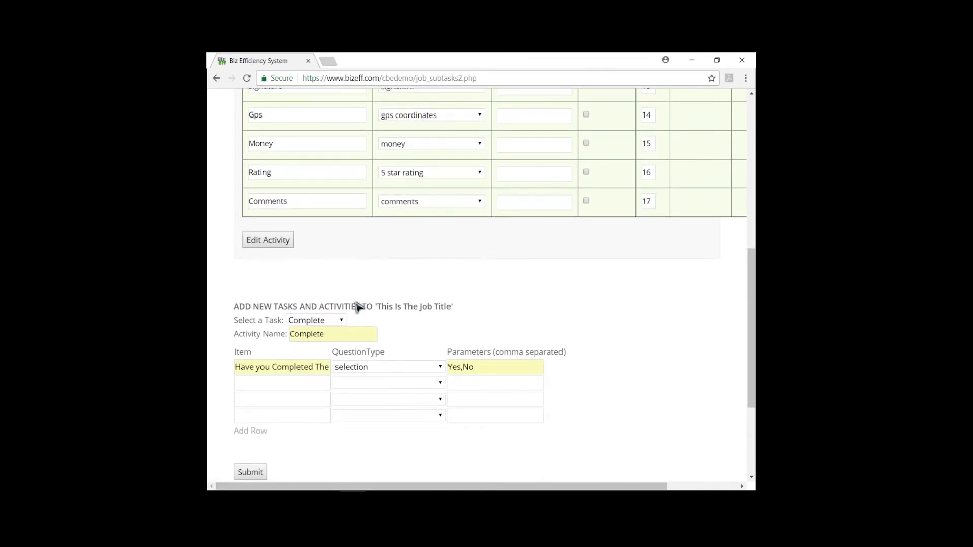
pyautogui.click(249, 365)
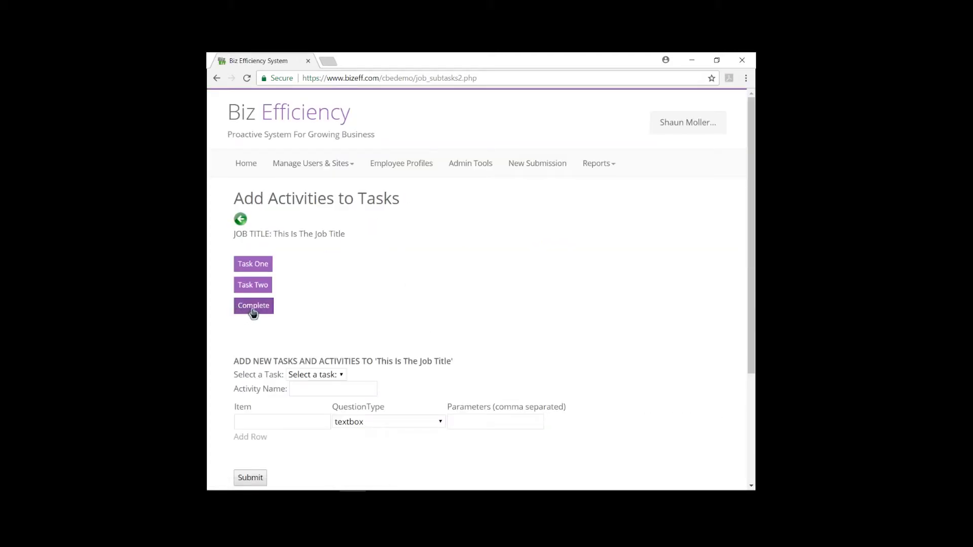
# Open the Complete task, set the order of its question to 999, and save the activity.
pyautogui.scroll(-1, 357, 321)
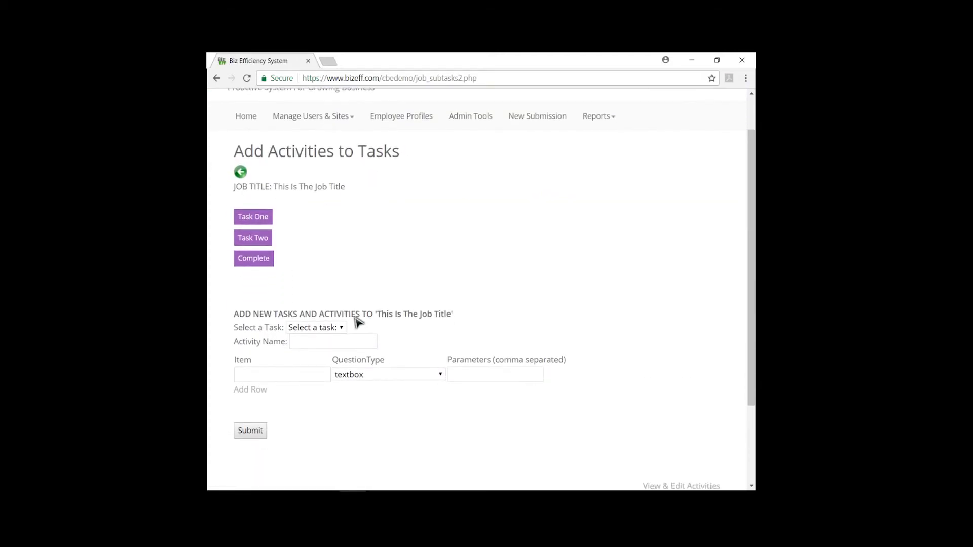
pyautogui.click(259, 254)
pyautogui.scroll(-3, 542, 329)
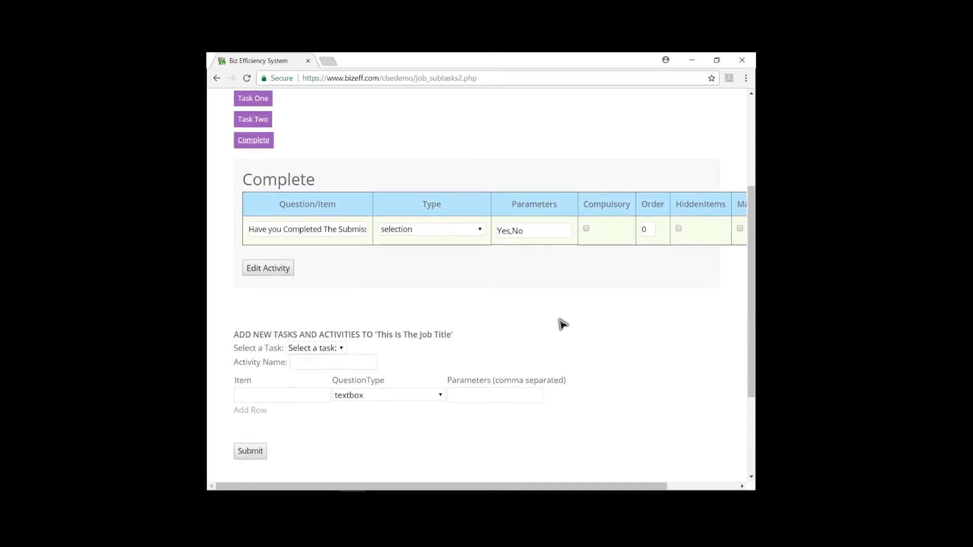
pyautogui.scroll(1, 553, 283)
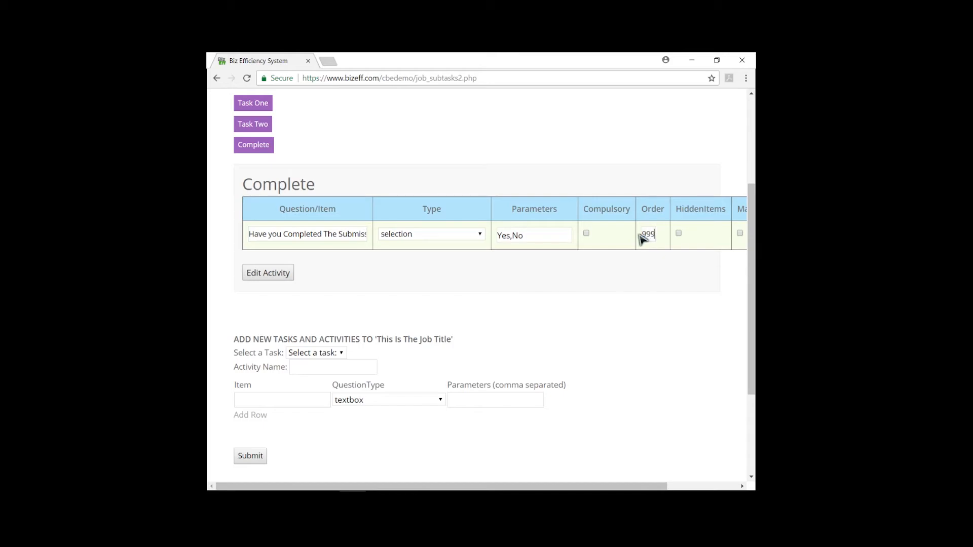
pyautogui.click(282, 276)
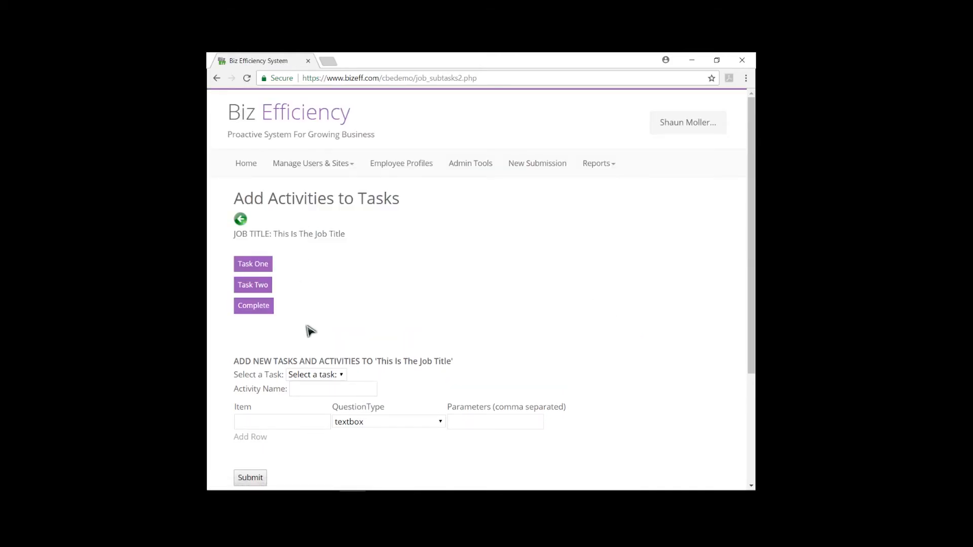
# Open Task One and review its activity name, questions and the form for adding new activities.
pyautogui.scroll(-3, 355, 331)
pyautogui.scroll(3, 532, 317)
pyautogui.click(253, 264)
pyautogui.scroll(-2, 391, 252)
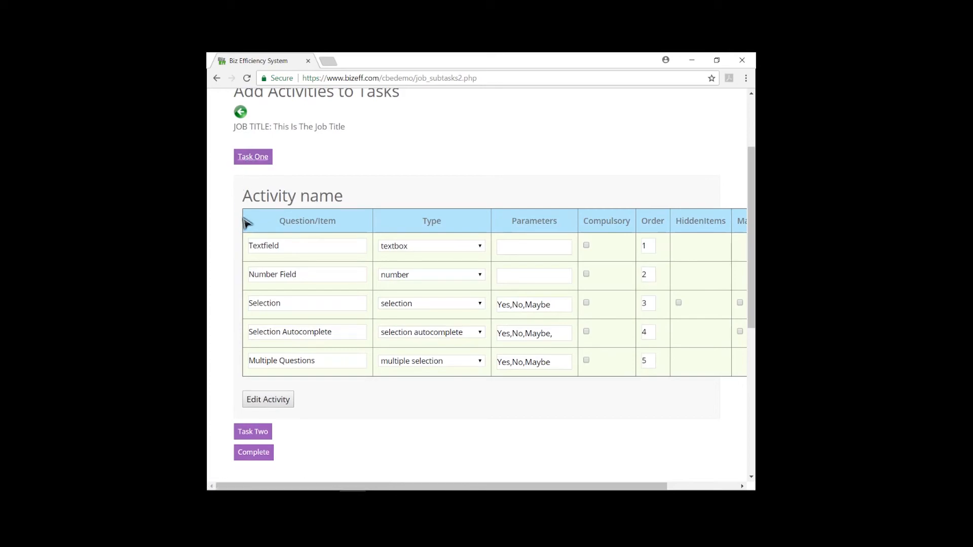
pyautogui.moveTo(243, 197); pyautogui.dragTo(345, 195)
pyautogui.scroll(-4, 375, 250)
pyautogui.scroll(5, 300, 341)
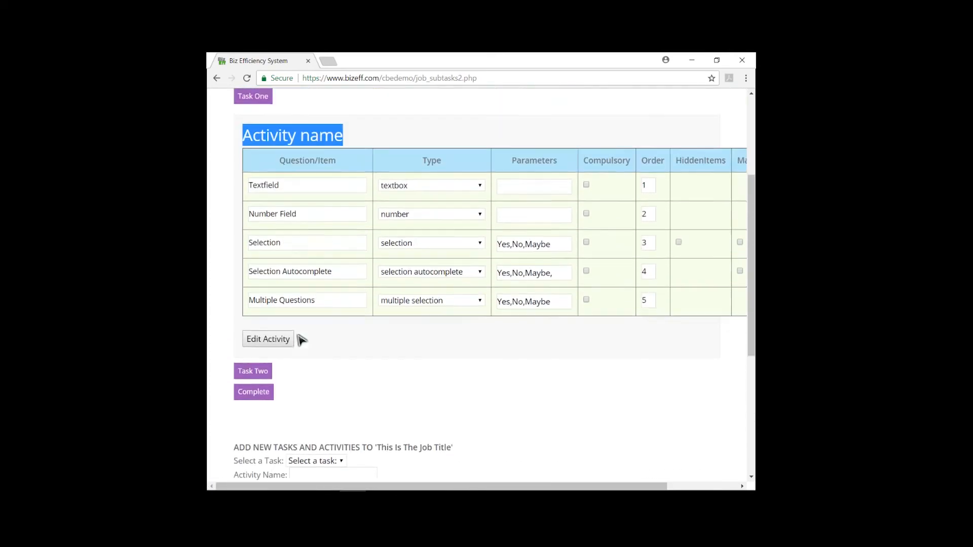
pyautogui.click(285, 297)
pyautogui.scroll(-1, 306, 296)
pyautogui.scroll(-2, 307, 296)
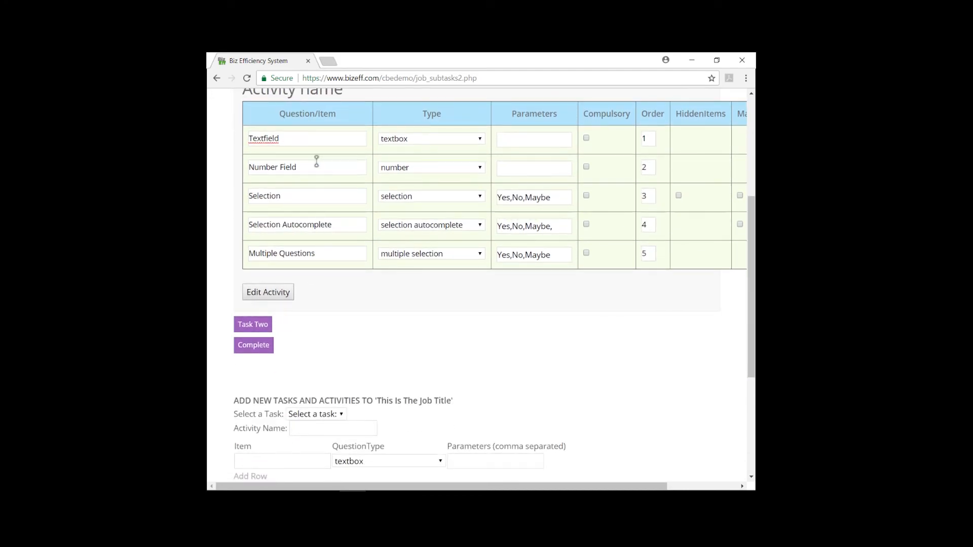
pyautogui.scroll(-3, 422, 360)
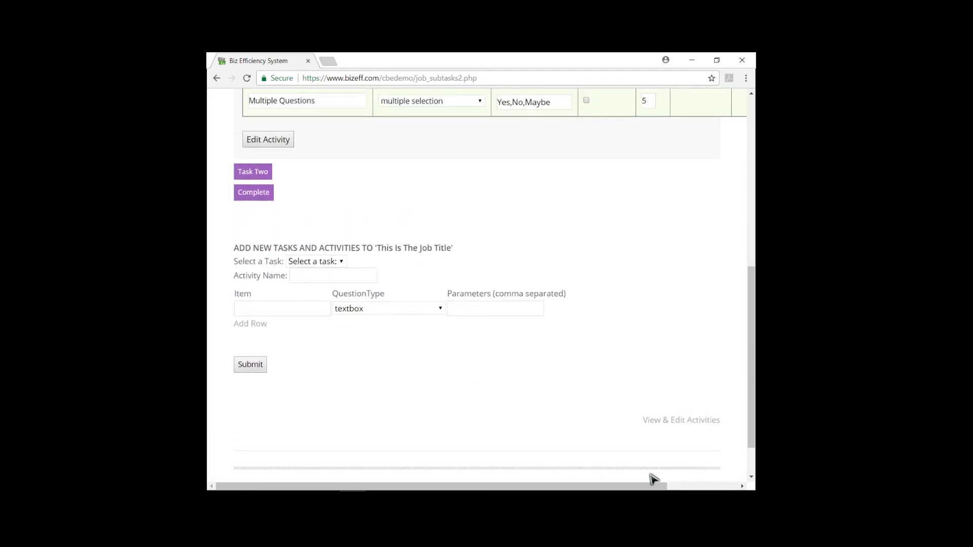